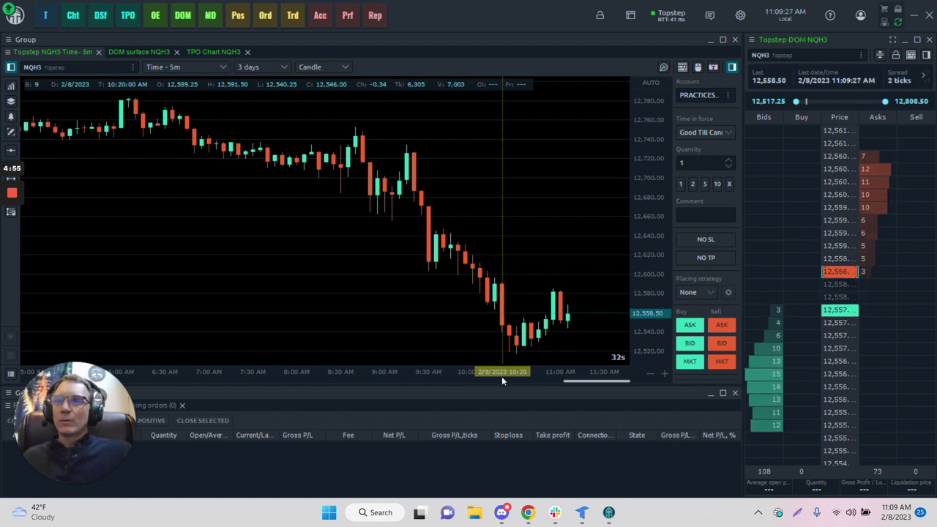
Browse the main menu's Analytics, Trading, Portfolio, Informational and Misc modules.
{"action": "left_click", "coordinate": [16, 21]}
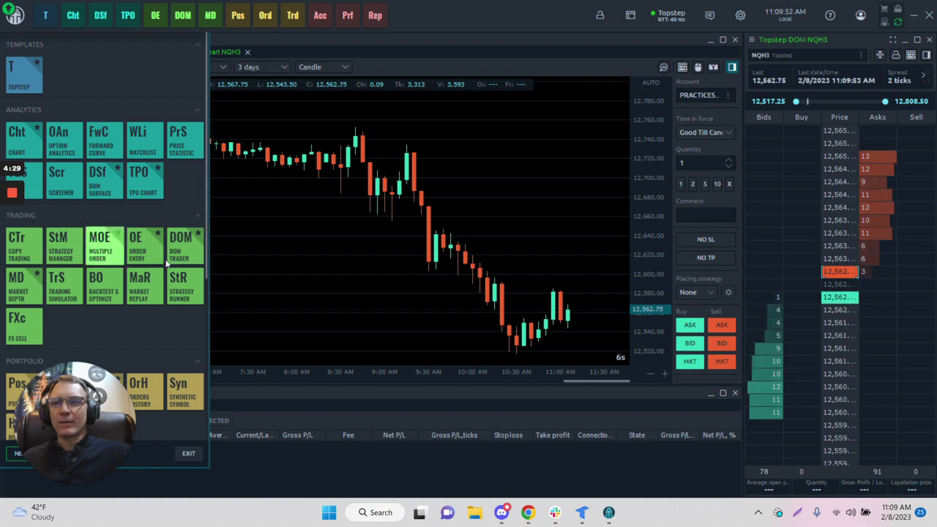
{"action": "left_click", "coordinate": [147, 256]}
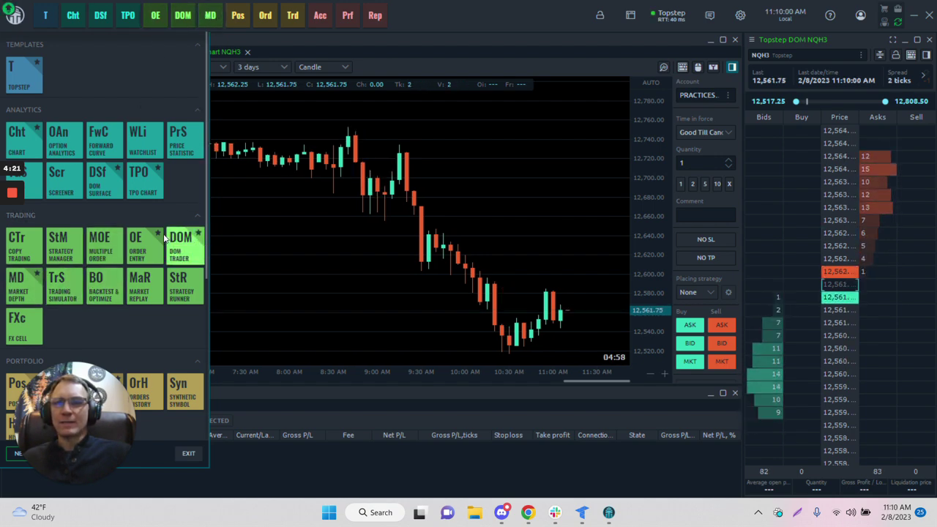
{"action": "scroll", "coordinate": [134, 240], "scroll_direction": "down", "scroll_amount": 3}
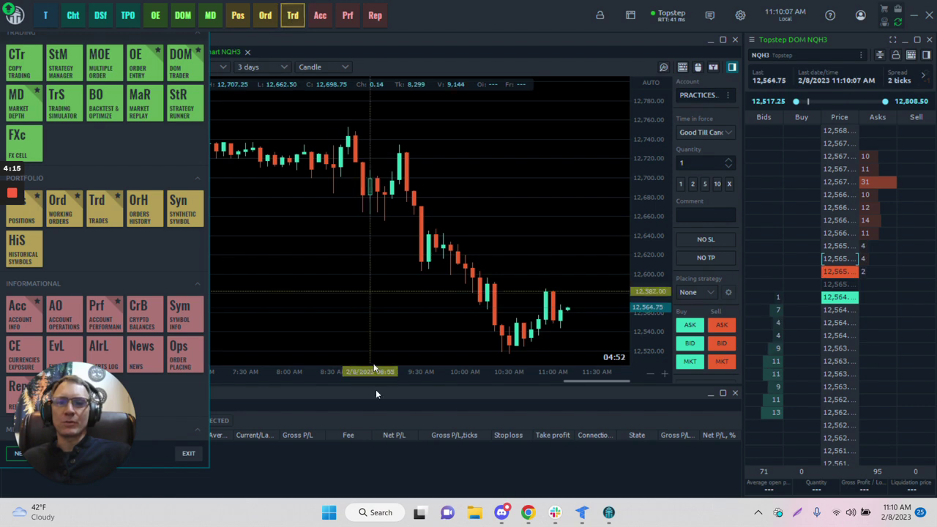
{"action": "scroll", "coordinate": [123, 263], "scroll_direction": "down", "scroll_amount": 2}
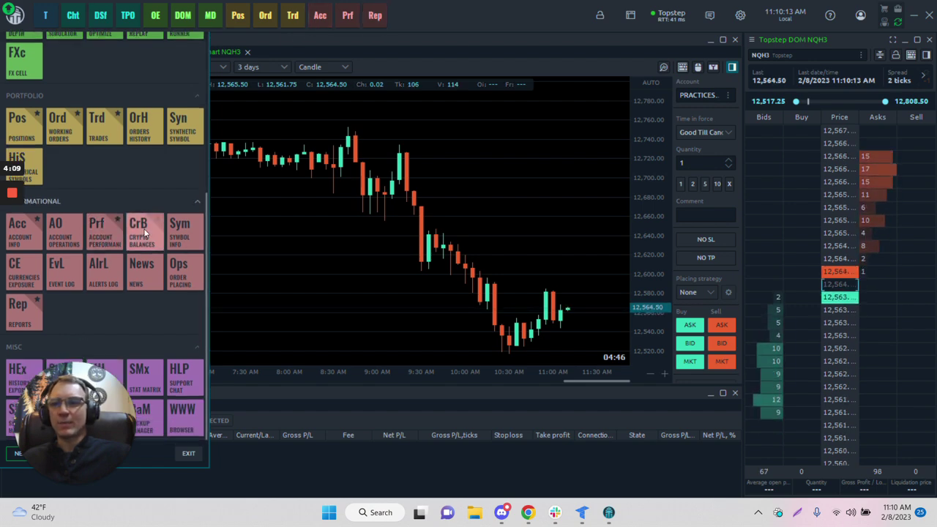
{"action": "left_click", "coordinate": [63, 371]}
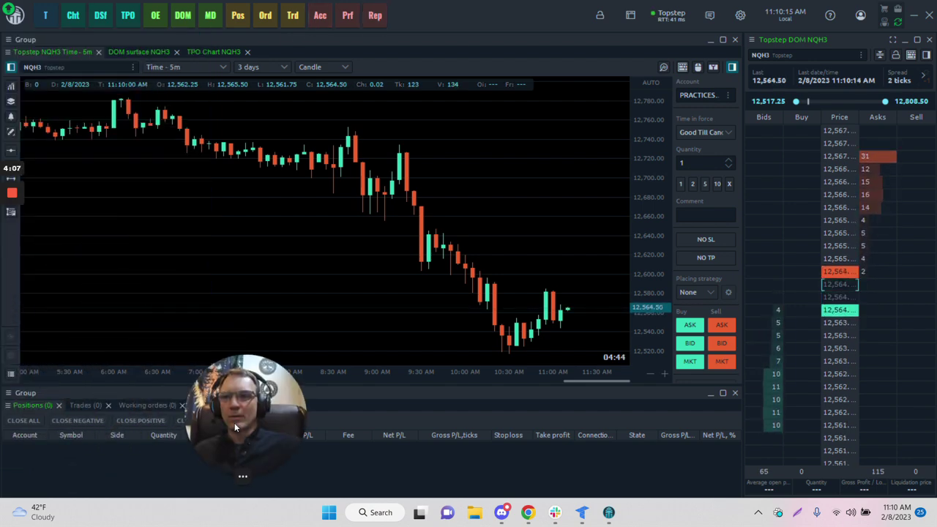
{"action": "mouse_move", "coordinate": [77, 390]}
{"action": "scroll", "coordinate": [77, 366], "scroll_direction": "down", "scroll_amount": 4}
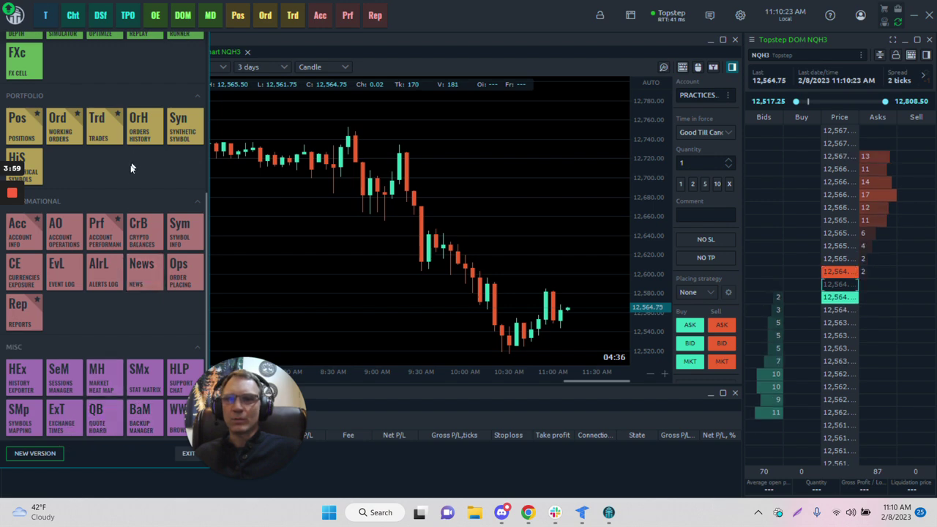
{"action": "scroll", "coordinate": [131, 164], "scroll_direction": "up", "scroll_amount": 5}
{"action": "left_click", "coordinate": [15, 16]}
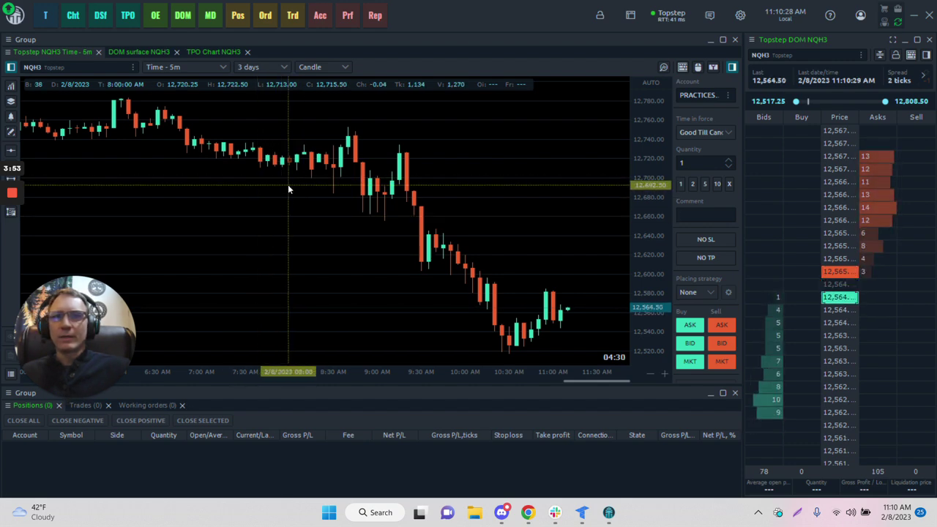
Open a separate new chart window, reposition it over the workspace, and close it.
{"action": "left_click", "coordinate": [74, 15]}
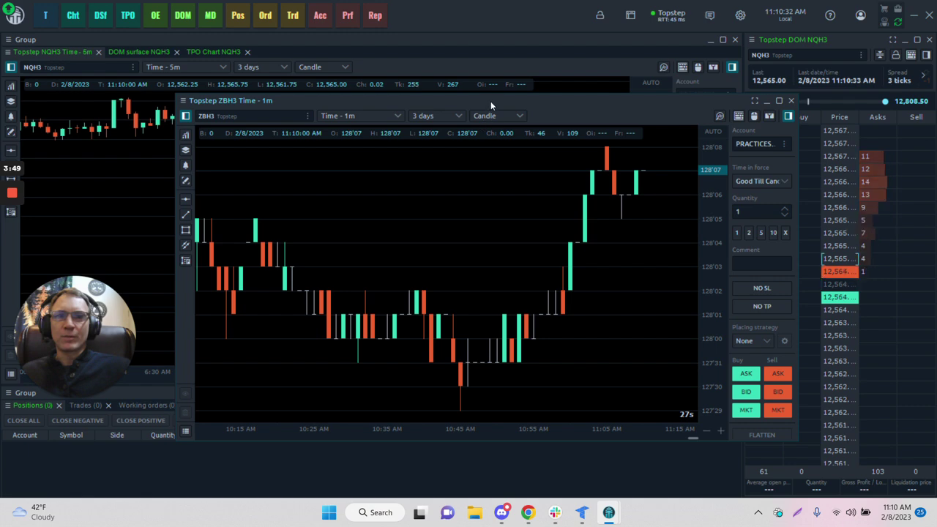
{"action": "left_click_drag", "start_coordinate": [490, 105], "coordinate": [512, 141]}
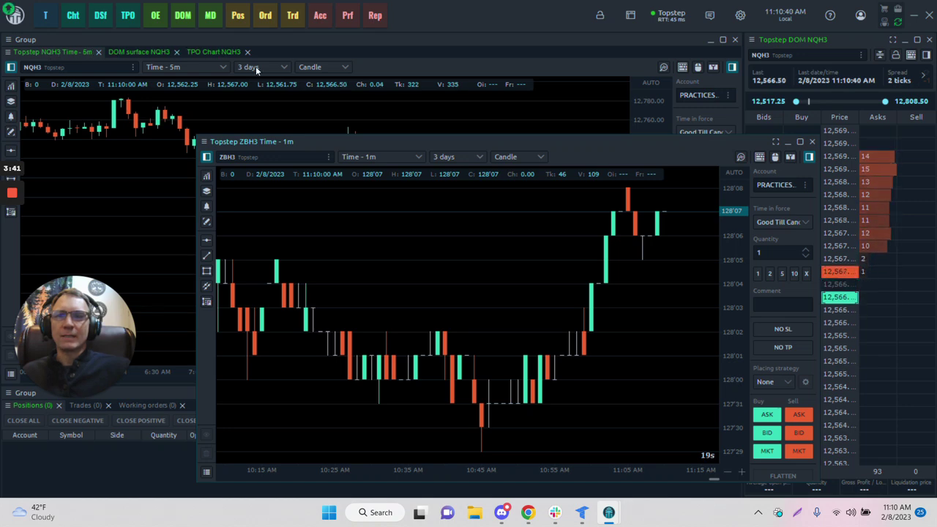
{"action": "left_click", "coordinate": [810, 143]}
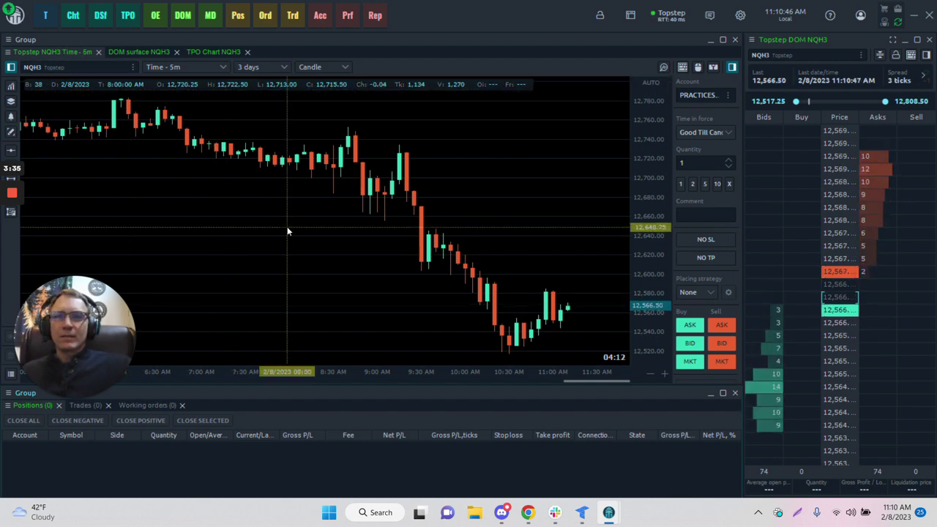
Examine the NQH3 DOM surface heatmap and the TPO chart's profiles, ending back on the 5-minute candle chart.
{"action": "left_click", "coordinate": [135, 52]}
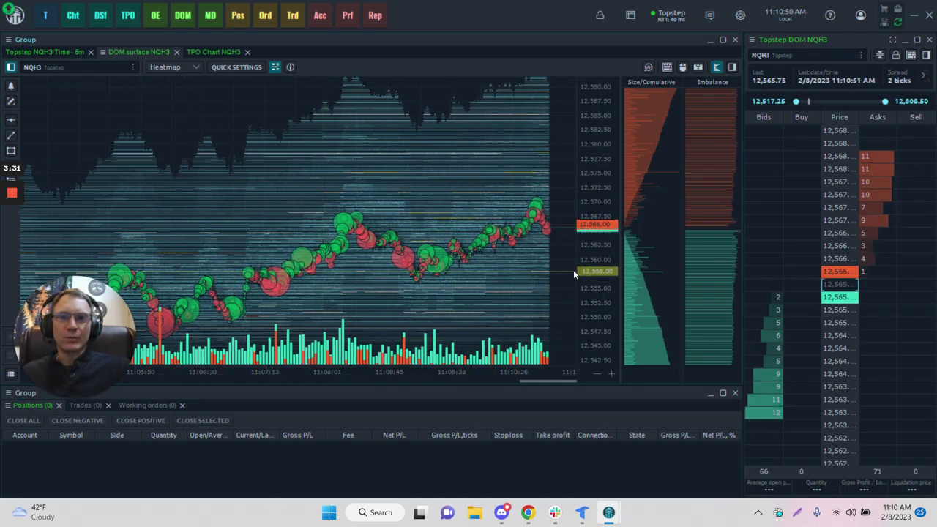
{"action": "left_click", "coordinate": [210, 52]}
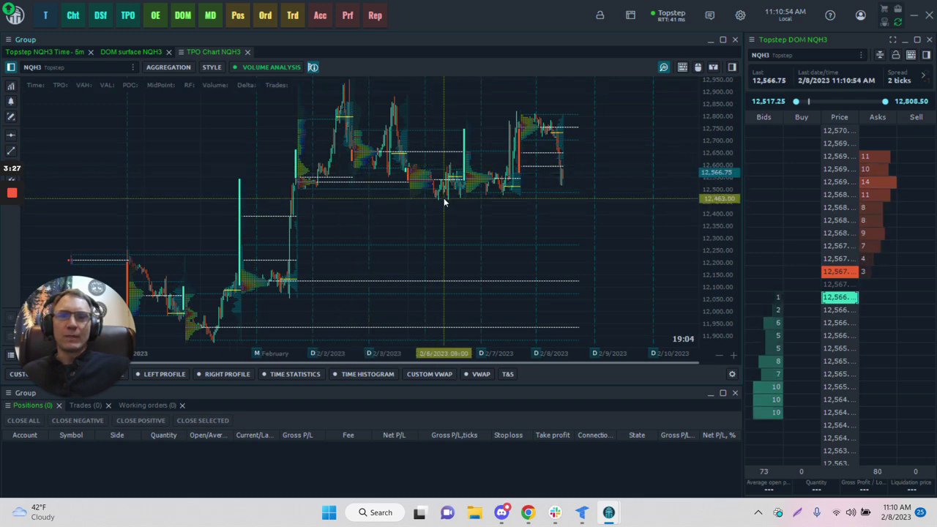
{"action": "scroll", "coordinate": [536, 224], "scroll_direction": "up", "scroll_amount": 2}
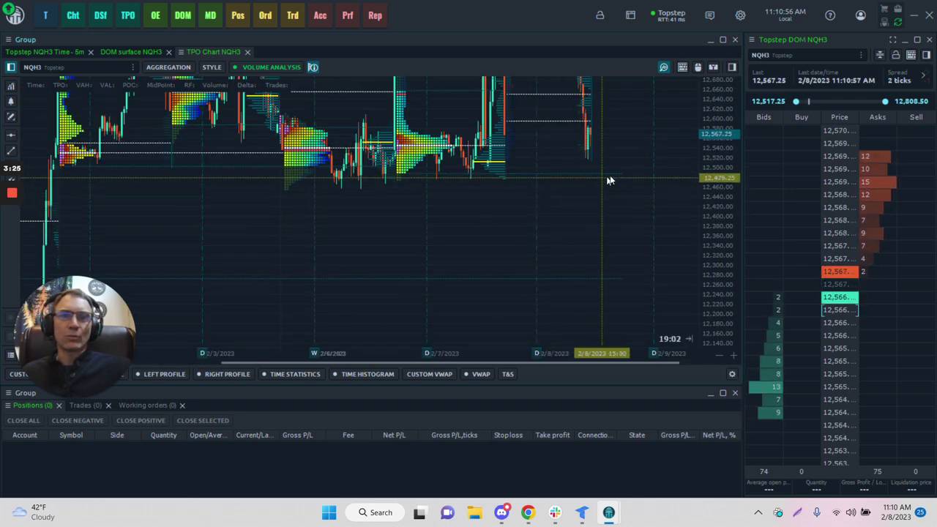
{"action": "scroll", "coordinate": [612, 174], "scroll_direction": "up", "scroll_amount": 3}
{"action": "scroll", "coordinate": [598, 248], "scroll_direction": "up", "scroll_amount": 3}
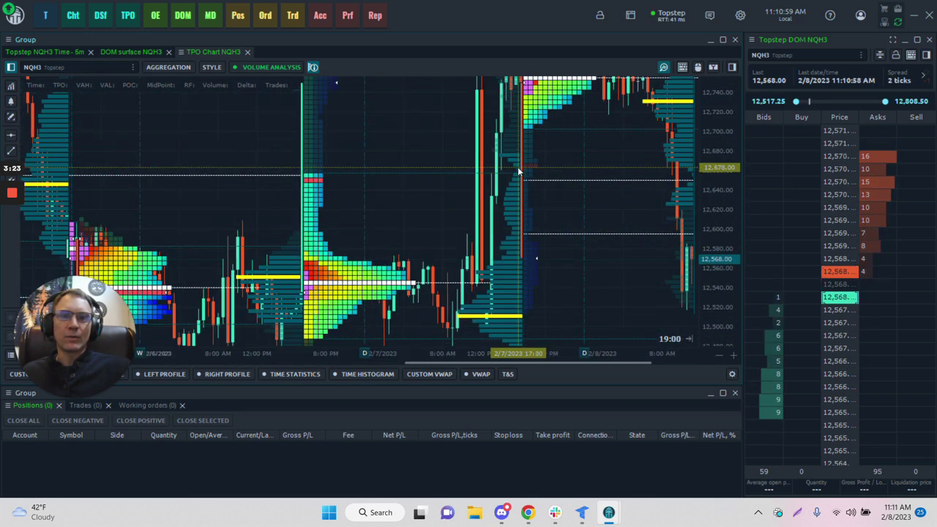
{"action": "left_click_drag", "start_coordinate": [592, 147], "coordinate": [491, 150]}
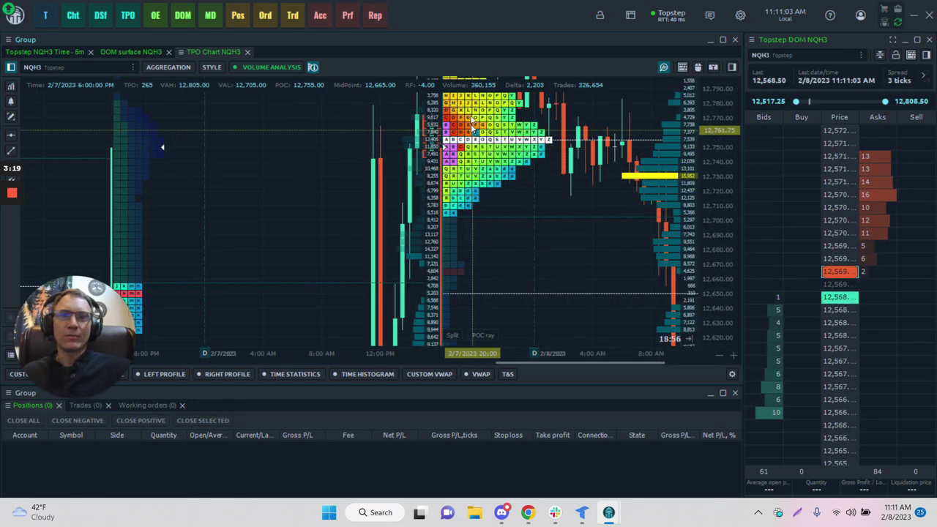
{"action": "scroll", "coordinate": [688, 193], "scroll_direction": "down", "scroll_amount": 1}
{"action": "scroll", "coordinate": [688, 193], "scroll_direction": "down", "scroll_amount": 2}
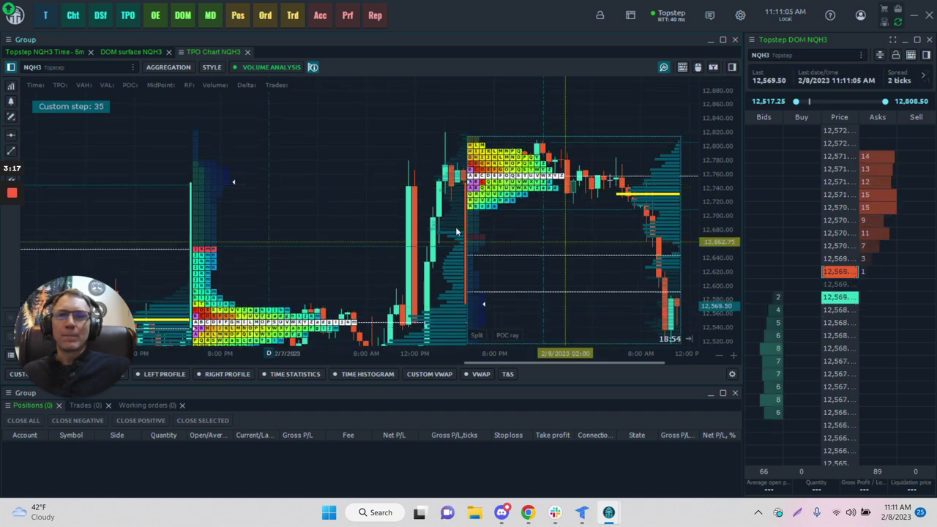
{"action": "left_click", "coordinate": [60, 51]}
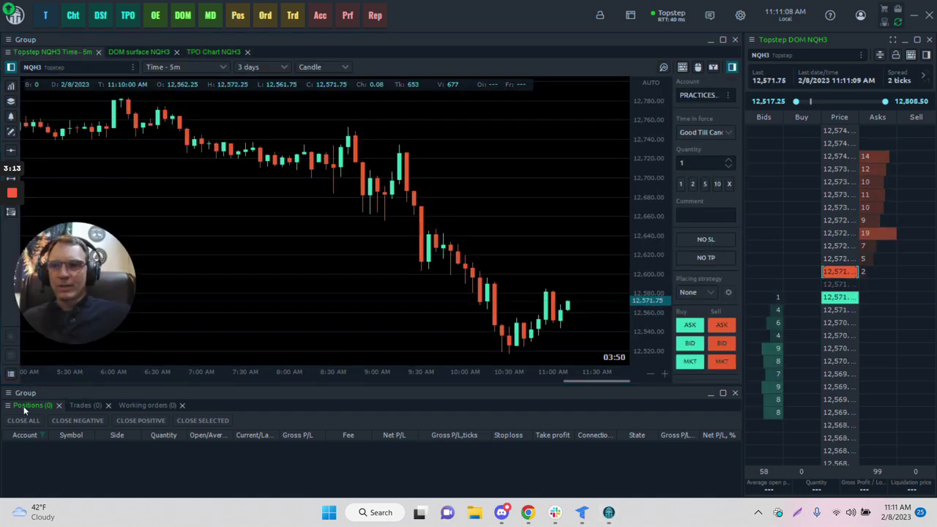
Review the account's trades, working orders and open positions lists.
{"action": "left_click", "coordinate": [89, 405]}
{"action": "left_click", "coordinate": [148, 404]}
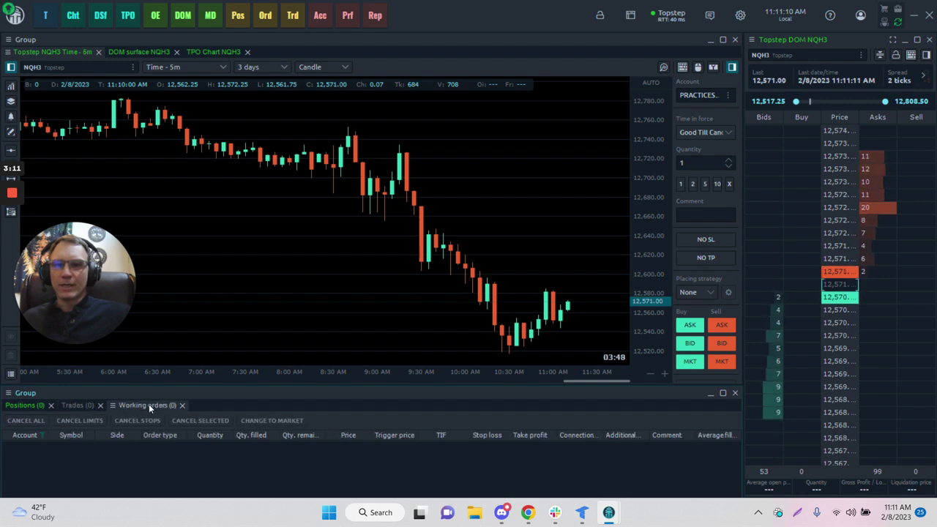
{"action": "left_click", "coordinate": [78, 405]}
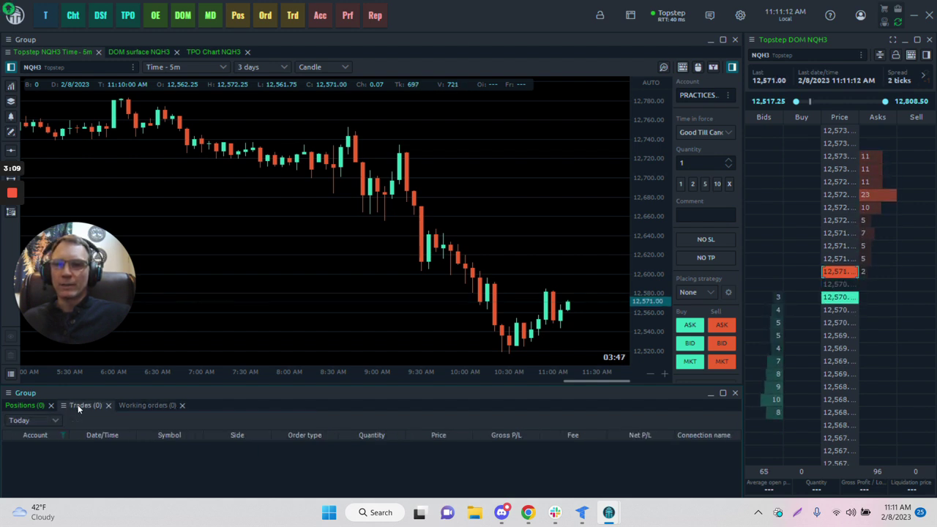
{"action": "left_click", "coordinate": [26, 407]}
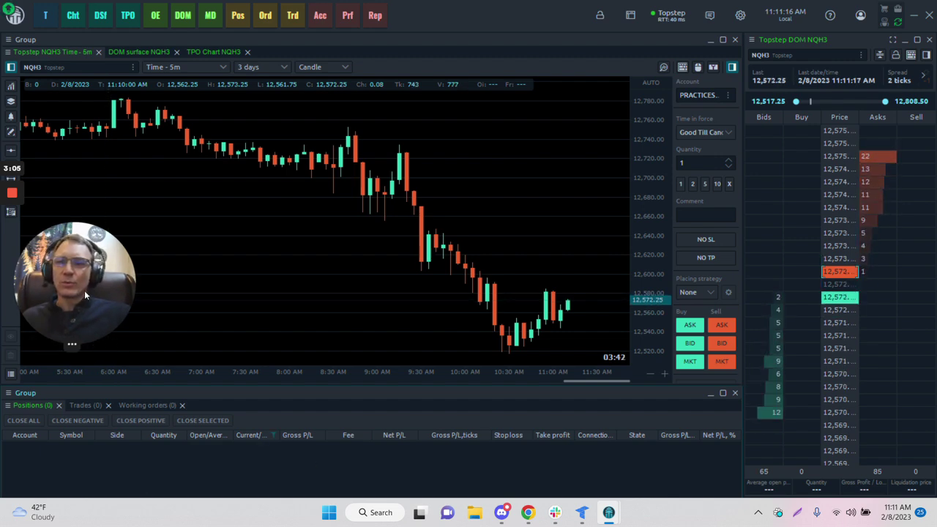
{"action": "left_click_drag", "start_coordinate": [65, 331], "coordinate": [64, 363]}
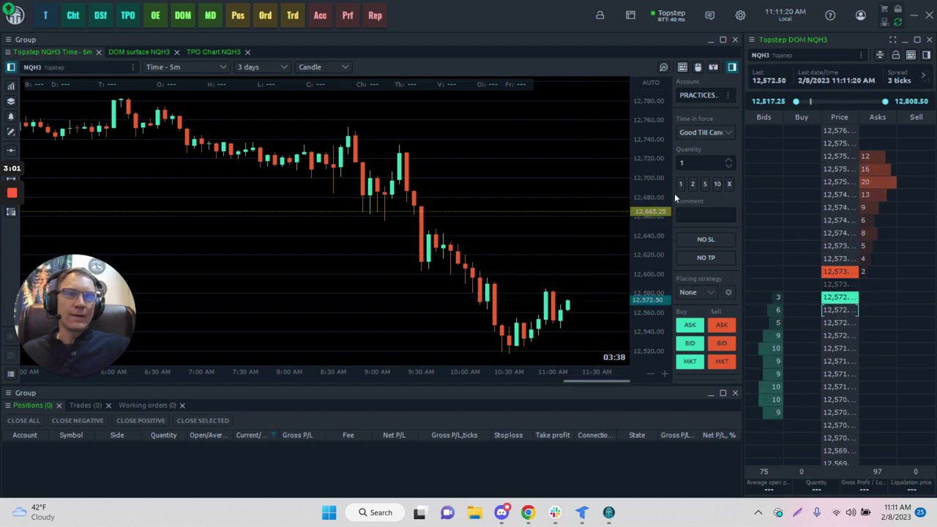
Hide the order entry sidebar of the NQH3 5-minute chart and show it again.
{"action": "left_click", "coordinate": [732, 67]}
{"action": "left_click", "coordinate": [732, 67]}
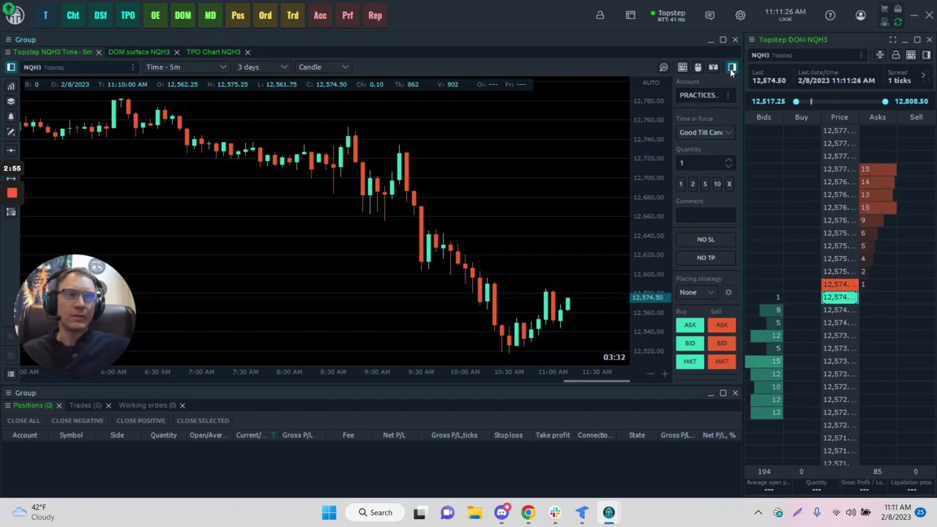
{"action": "left_click", "coordinate": [731, 68]}
{"action": "left_click", "coordinate": [731, 68]}
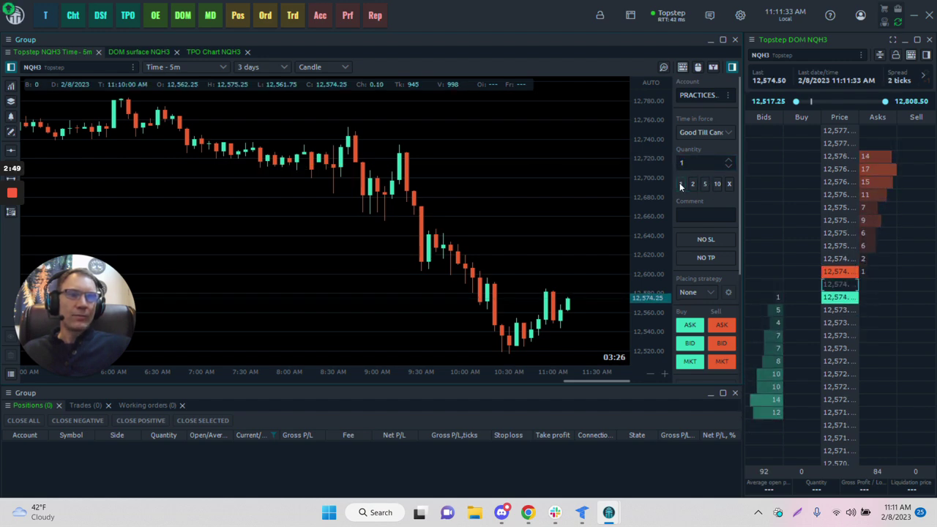
Try raising the order quantity and bring it back to 1.
{"action": "left_click", "coordinate": [728, 160]}
{"action": "left_click", "coordinate": [728, 160]}
{"action": "left_click", "coordinate": [729, 167]}
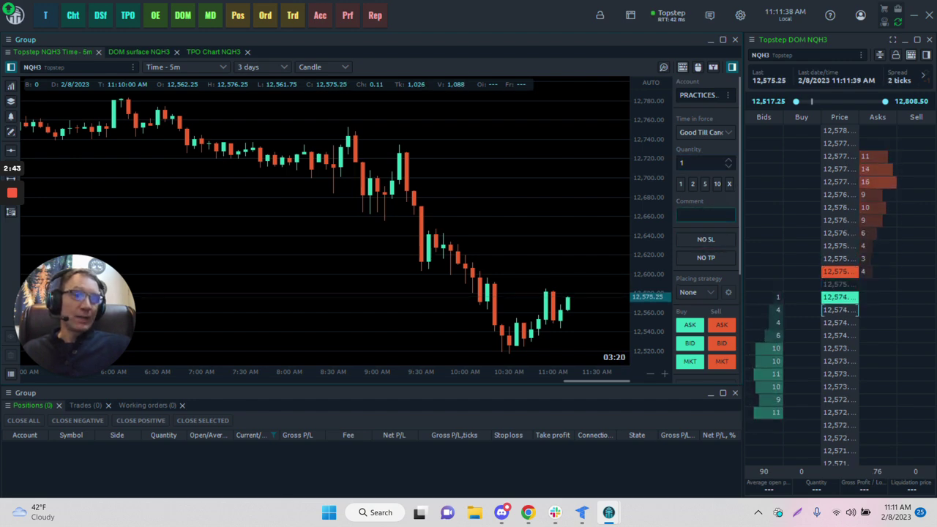
Enable a stop loss of 80 ticks for new NQH3 orders, leaving the trailing stop off.
{"action": "left_click", "coordinate": [719, 239]}
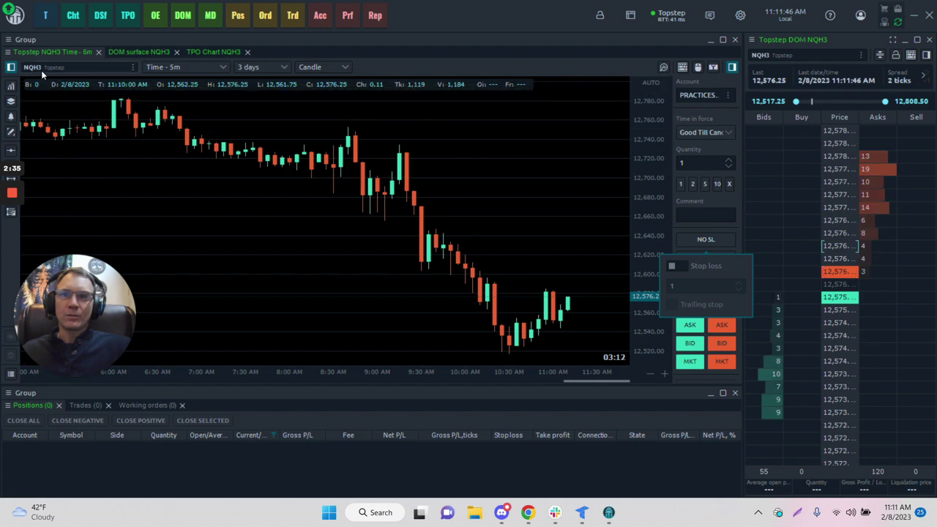
{"action": "left_click", "coordinate": [672, 267]}
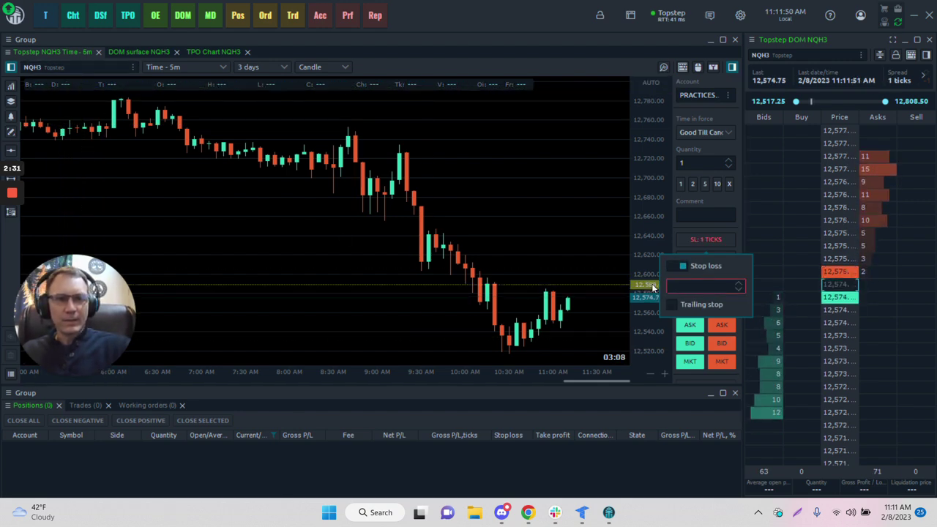
{"action": "type", "text": "80"}
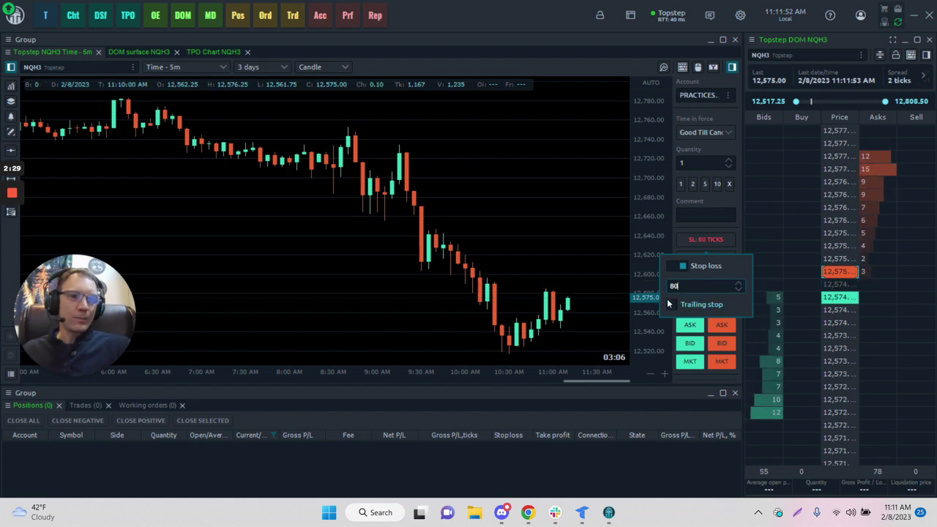
{"action": "left_click", "coordinate": [671, 303]}
{"action": "left_click", "coordinate": [673, 304]}
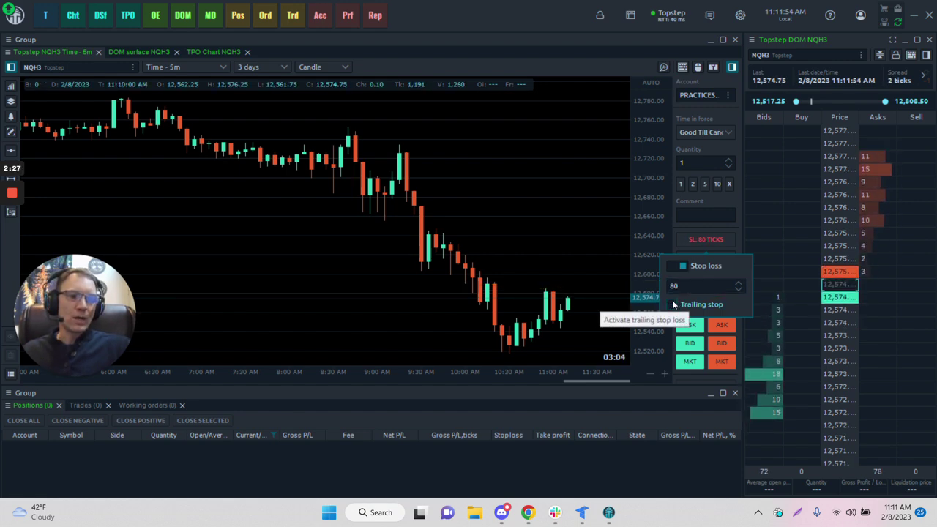
{"action": "left_click", "coordinate": [730, 224]}
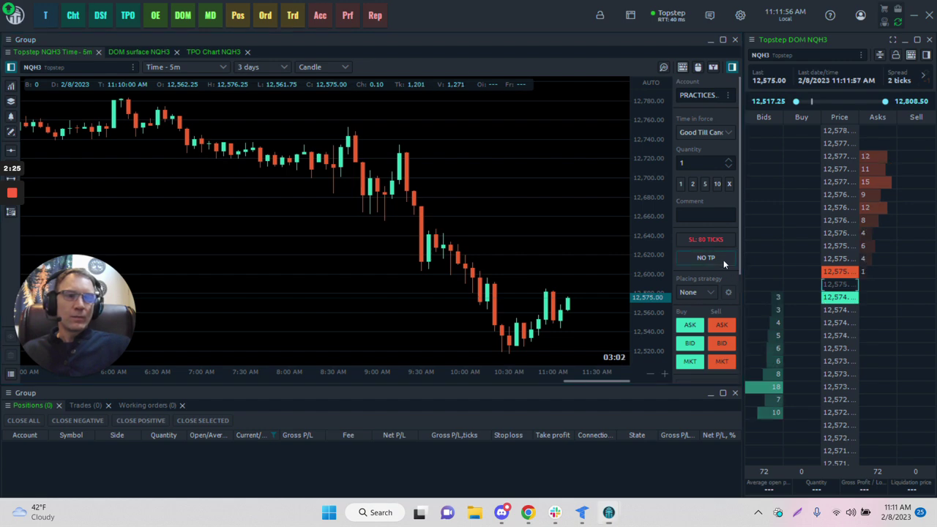
Enable a take profit of 80 ticks for new NQH3 orders.
{"action": "left_click", "coordinate": [723, 260]}
{"action": "type", "text": "1"}
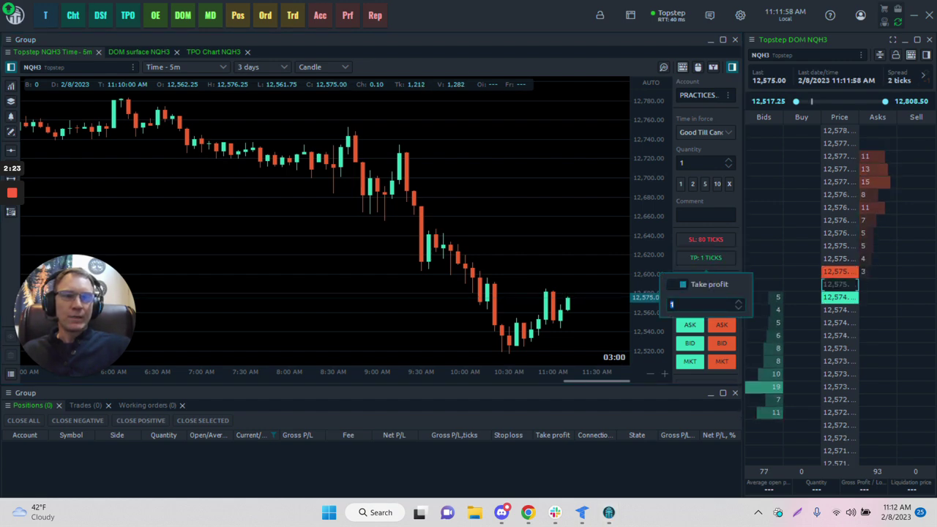
{"action": "type", "text": "80"}
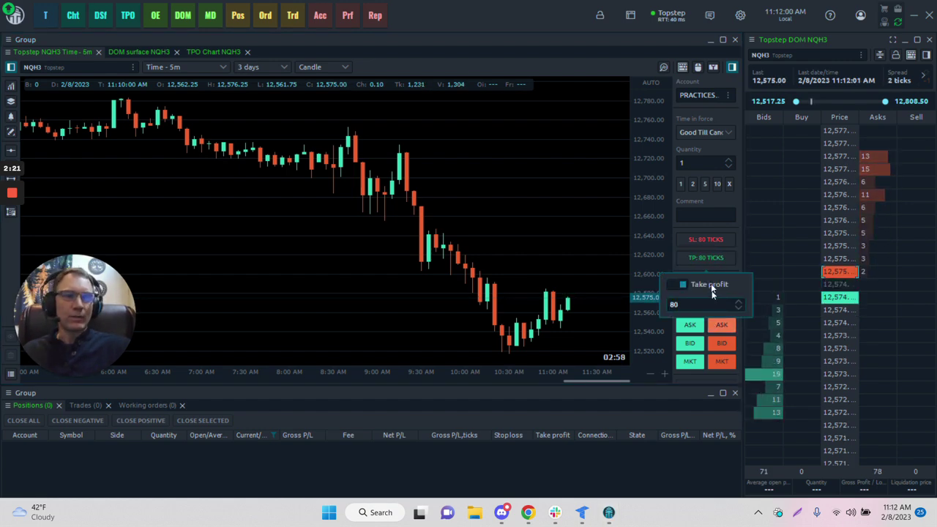
{"action": "left_click", "coordinate": [724, 225]}
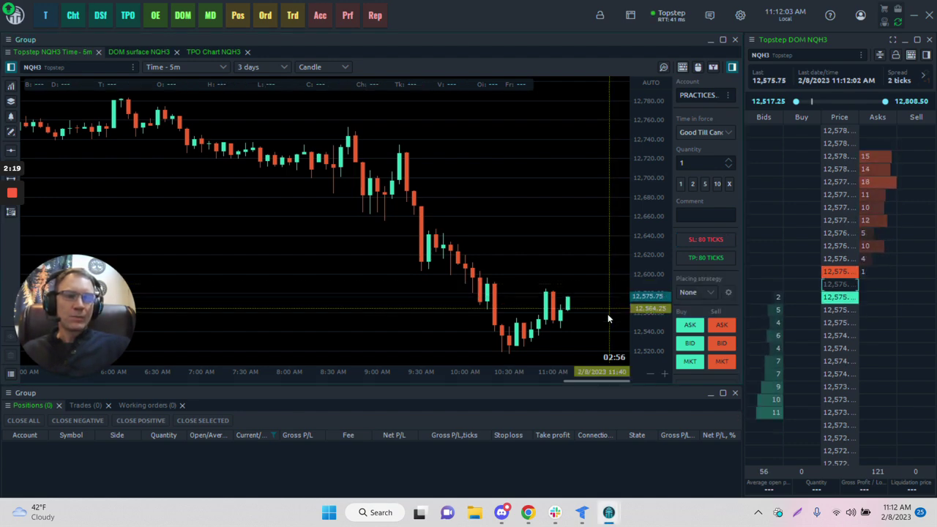
Buy 1 NQH3 contract at market with the stop loss and take profit attached.
{"action": "scroll", "coordinate": [701, 357], "scroll_direction": "down", "scroll_amount": 3}
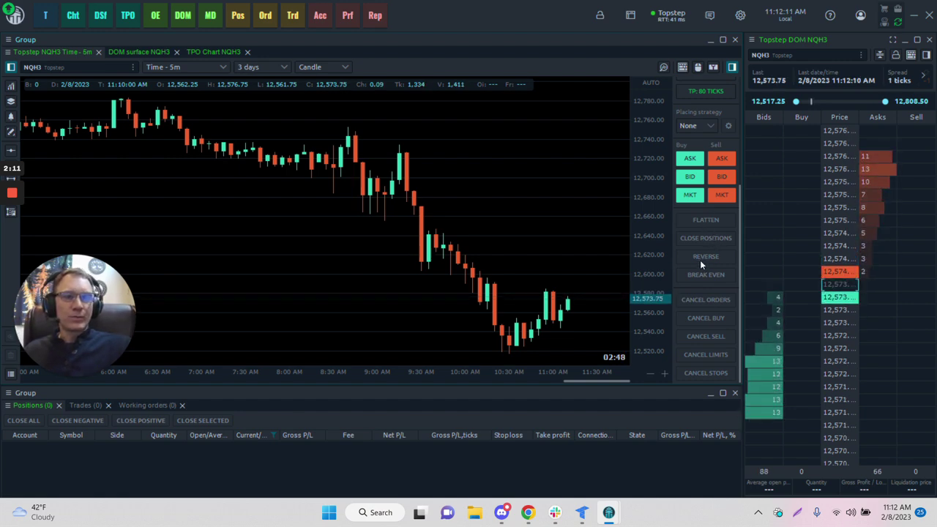
{"action": "scroll", "coordinate": [700, 315], "scroll_direction": "up", "scroll_amount": 3}
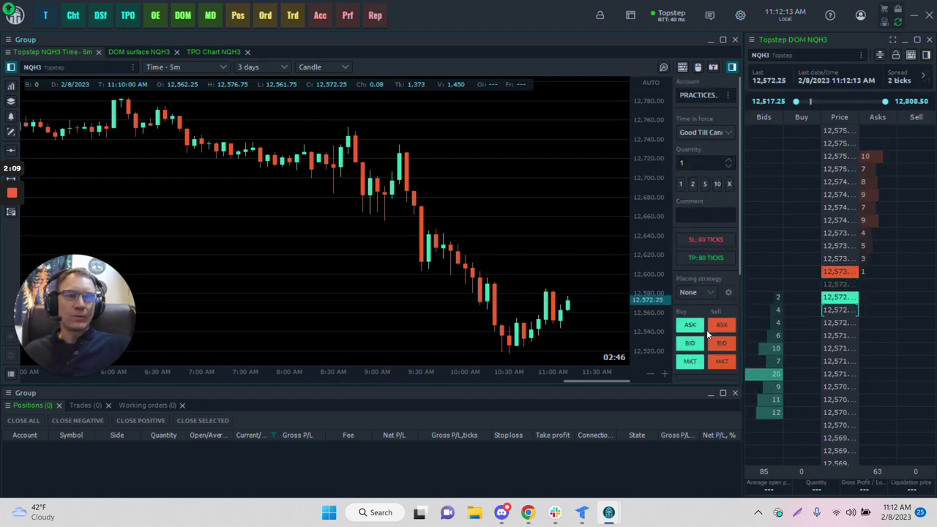
{"action": "left_click", "coordinate": [689, 300]}
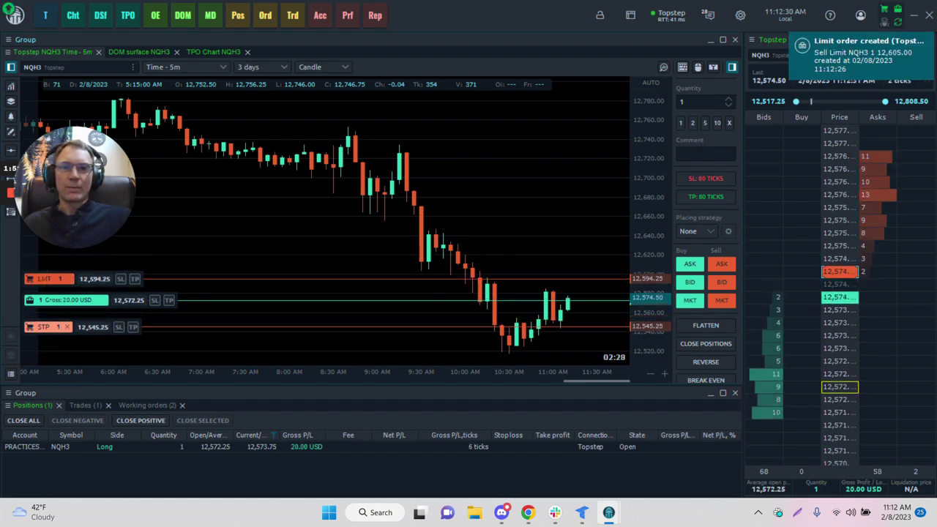
Close the long NQH3 position and cancel the remaining sell limit and sell stop orders on the chart.
{"action": "left_click", "coordinate": [103, 300]}
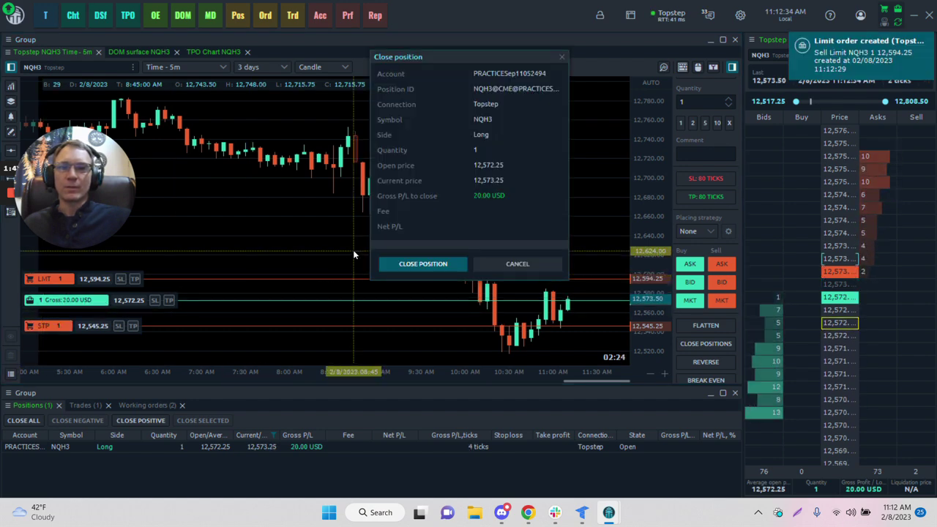
{"action": "left_click", "coordinate": [450, 262]}
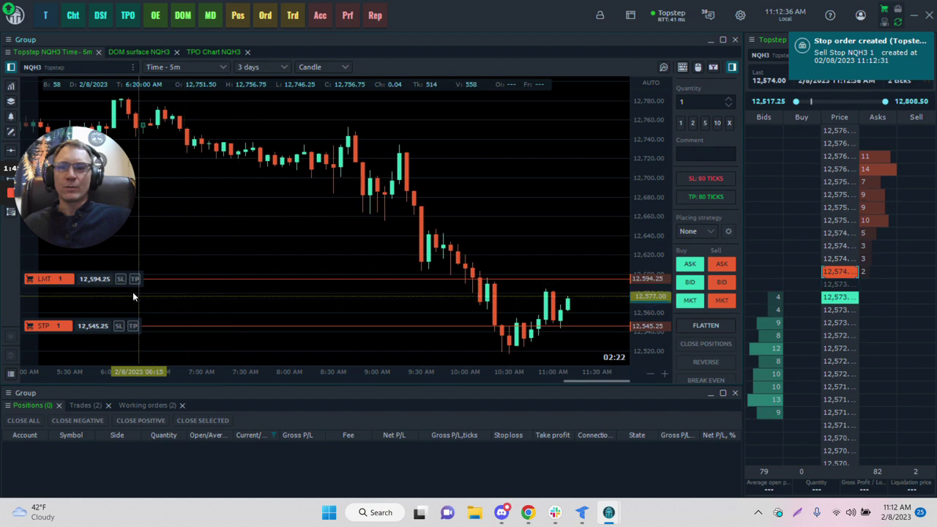
{"action": "left_click", "coordinate": [69, 280]}
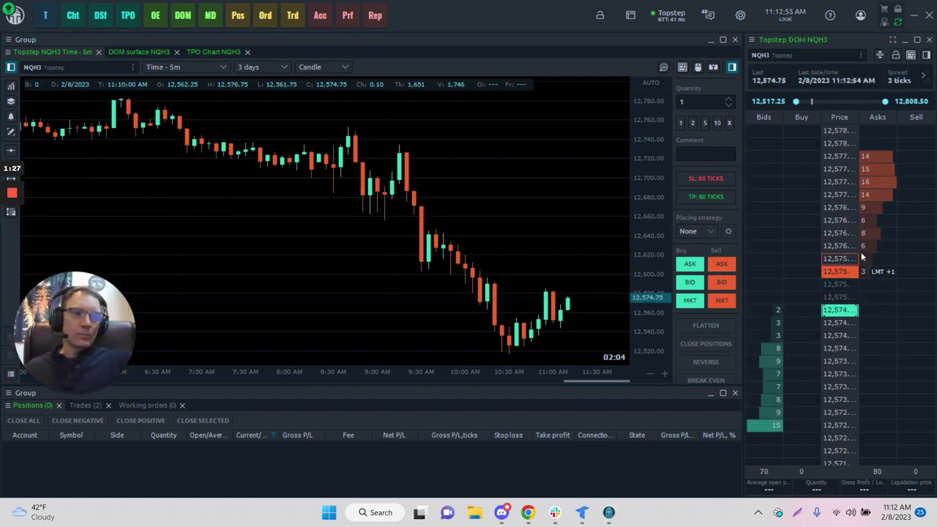
Place a buy limit order for 1 NQH3 at 12,572.75 in the DOM and try to cancel all working orders.
{"action": "left_click", "coordinate": [770, 327]}
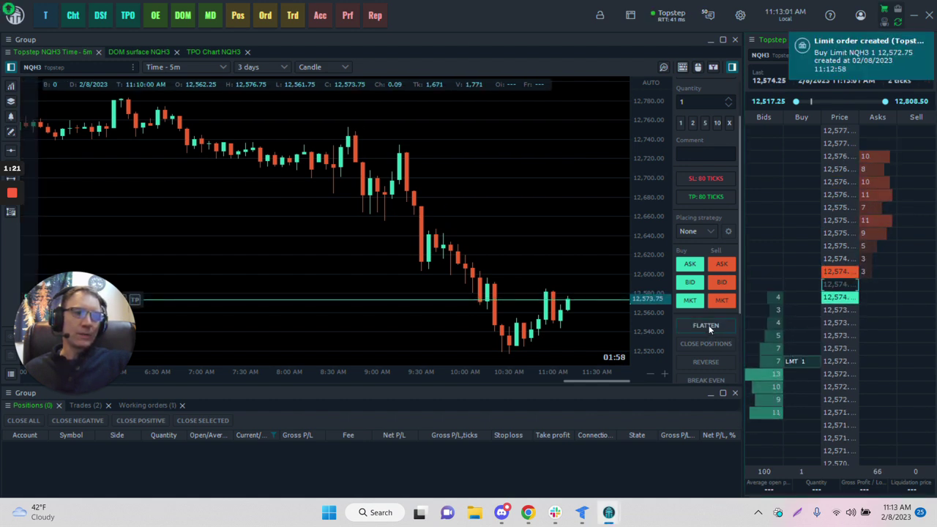
{"action": "scroll", "coordinate": [708, 325], "scroll_direction": "down", "scroll_amount": 3}
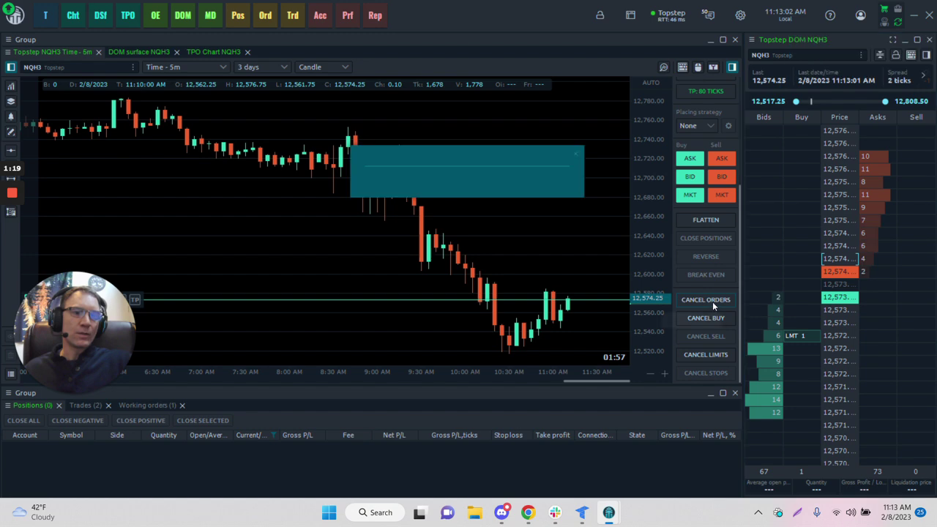
{"action": "left_click", "coordinate": [706, 300]}
{"action": "left_click", "coordinate": [477, 222]}
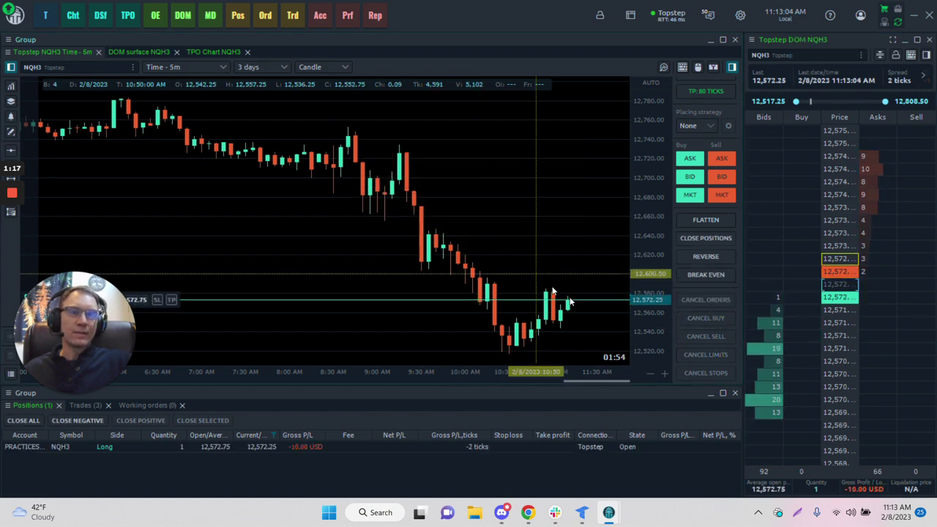
Close all open positions on NQH3.
{"action": "left_click_drag", "start_coordinate": [128, 382], "coordinate": [128, 246]}
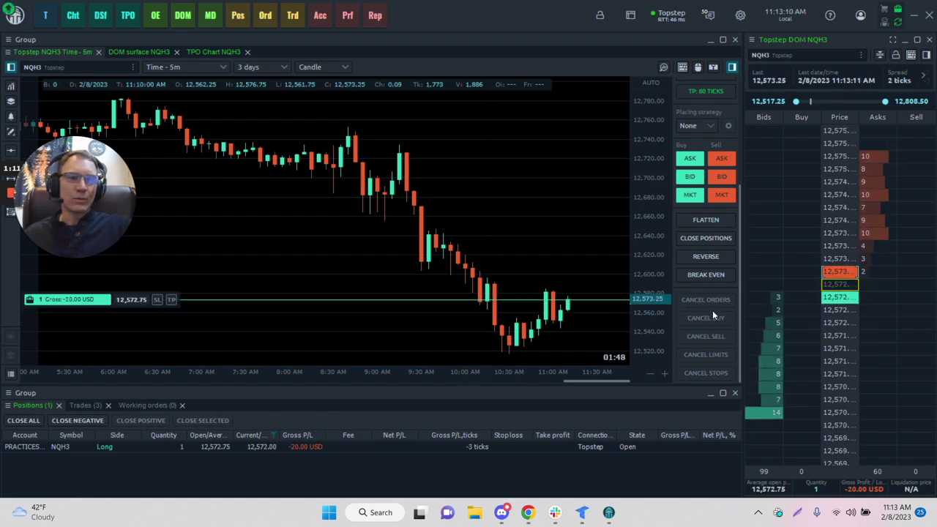
{"action": "left_click", "coordinate": [717, 239]}
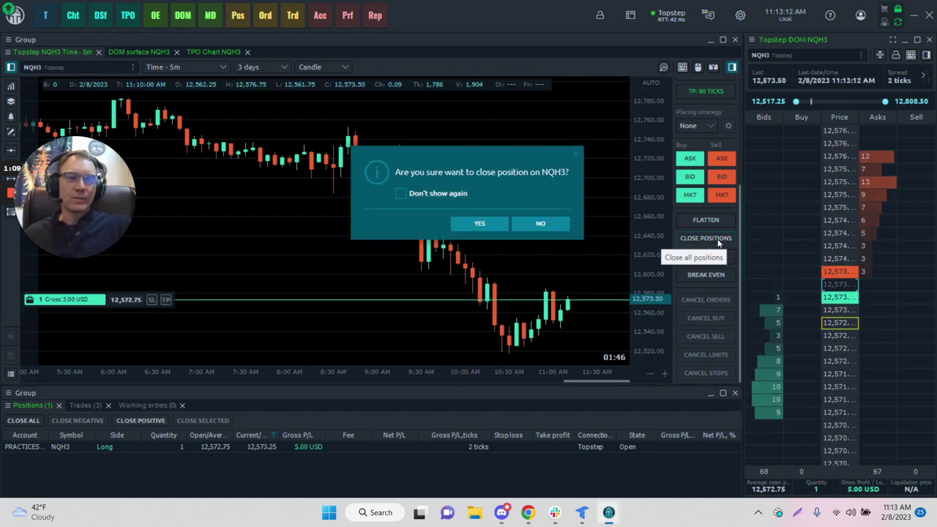
{"action": "left_click", "coordinate": [478, 223]}
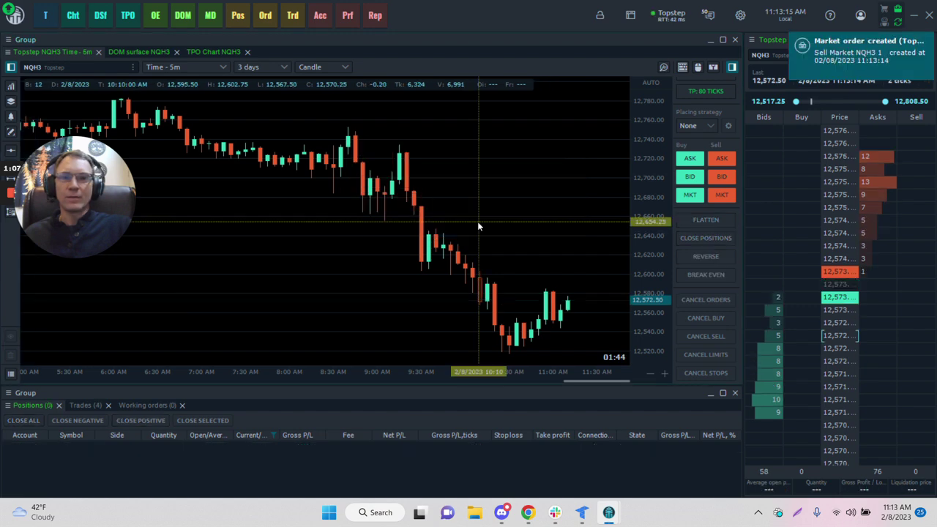
{"action": "left_click_drag", "start_coordinate": [67, 205], "coordinate": [58, 364]}
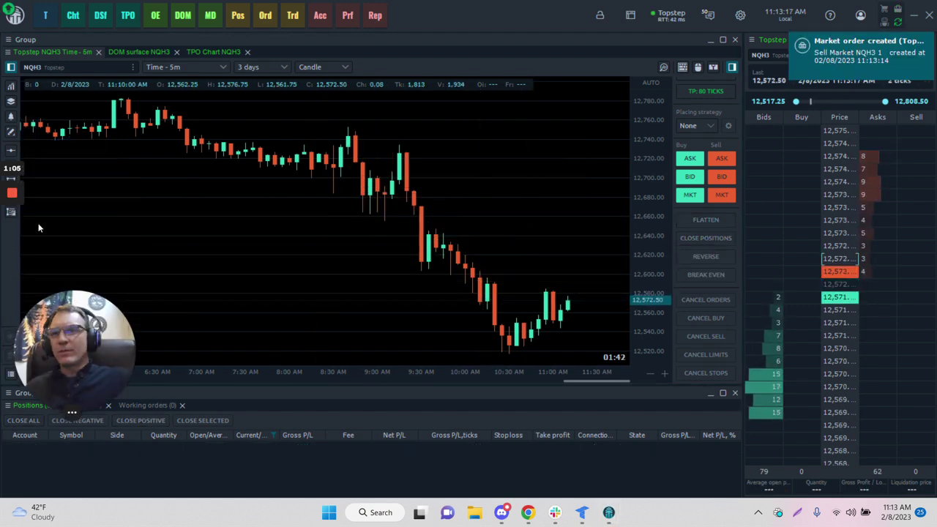
Draw a rectangle on the NQH3 chart from about 12,703.75 at 7:29 AM to about 12,649.75 at 10:10 AM.
{"action": "left_click", "coordinate": [12, 137]}
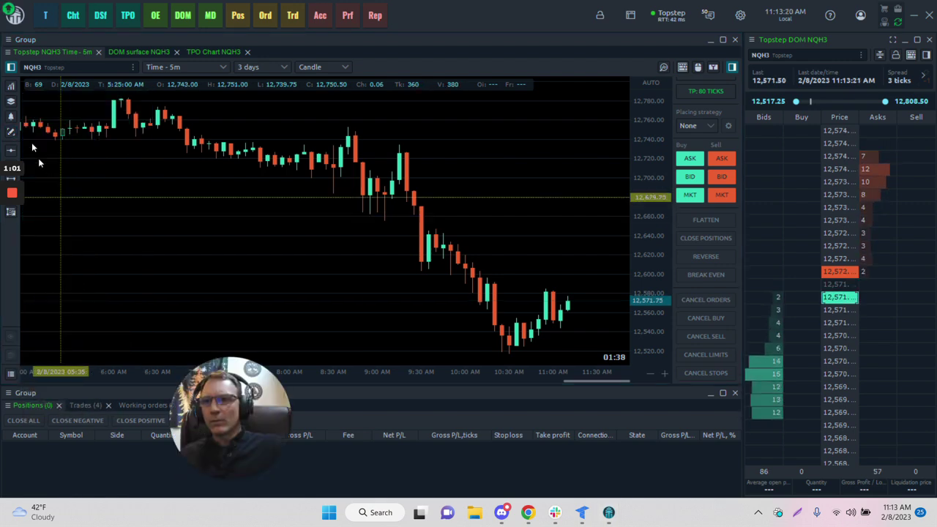
{"action": "left_click", "coordinate": [11, 133]}
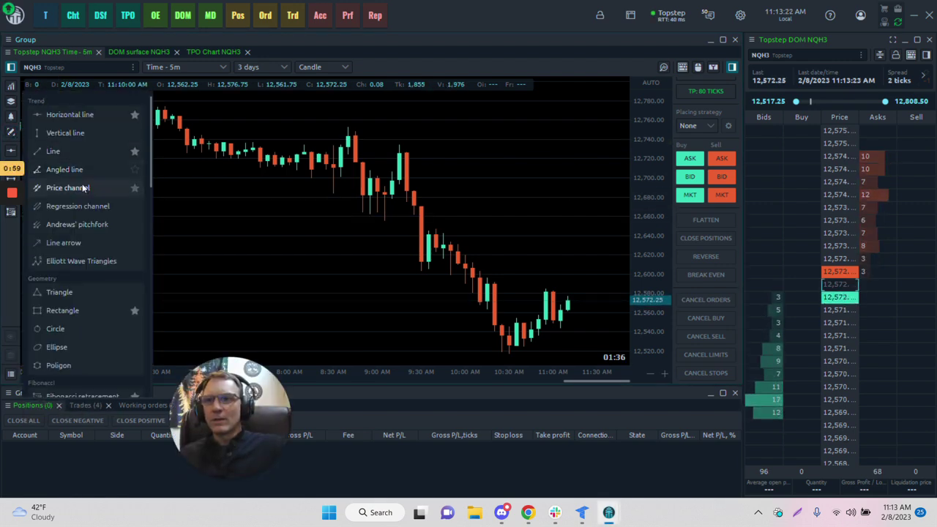
{"action": "scroll", "coordinate": [66, 268], "scroll_direction": "down", "scroll_amount": 3}
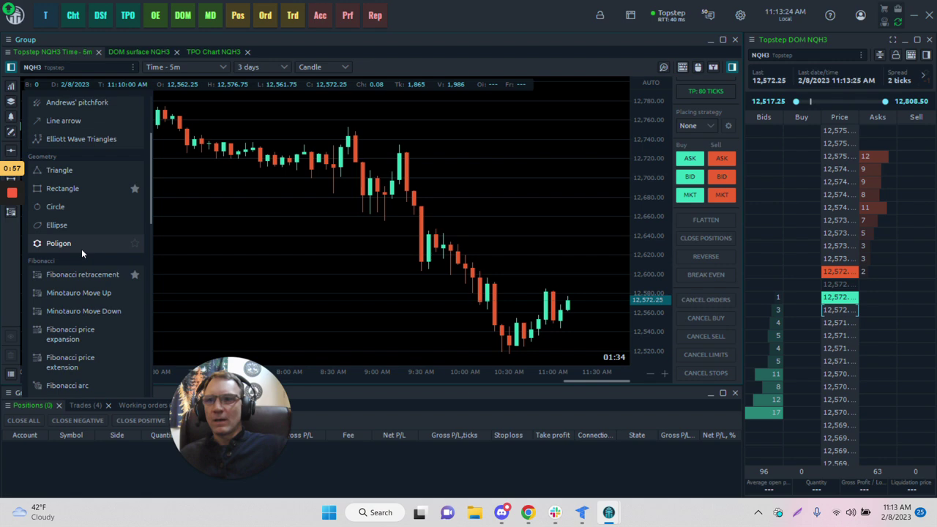
{"action": "left_click", "coordinate": [65, 189]}
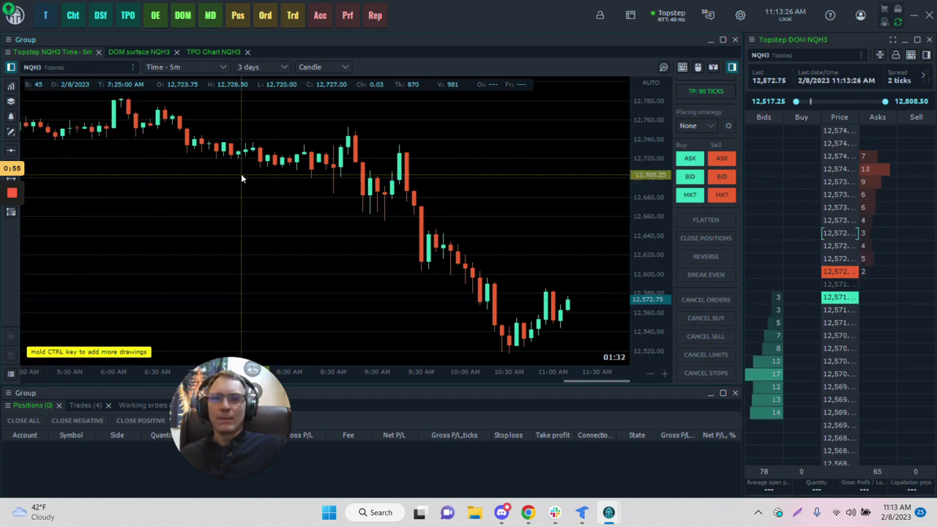
{"action": "mouse_move", "coordinate": [241, 174]}
{"action": "left_mouse_down"}
{"action": "mouse_move", "coordinate": [259, 187]}
{"action": "mouse_move", "coordinate": [435, 228]}
{"action": "mouse_move", "coordinate": [476, 226]}
{"action": "left_mouse_up"}
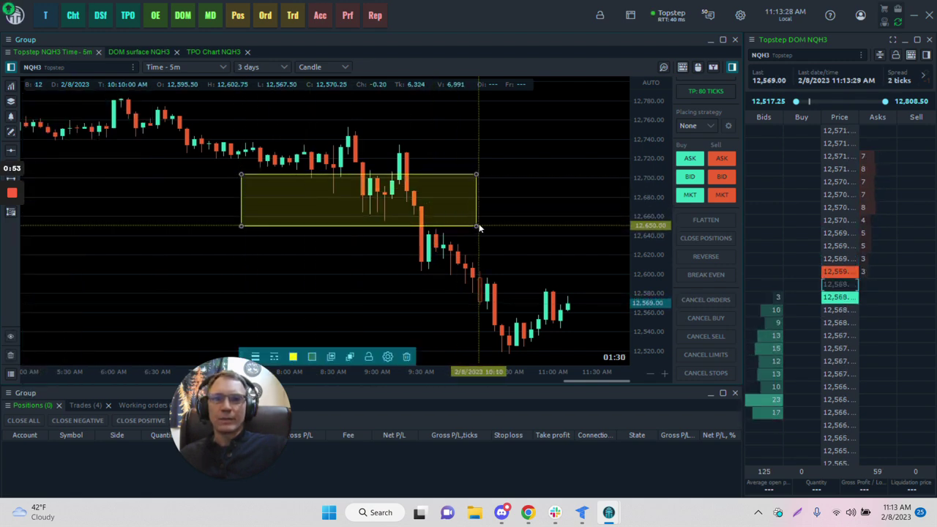
{"action": "left_click_drag", "start_coordinate": [238, 400], "coordinate": [101, 414]}
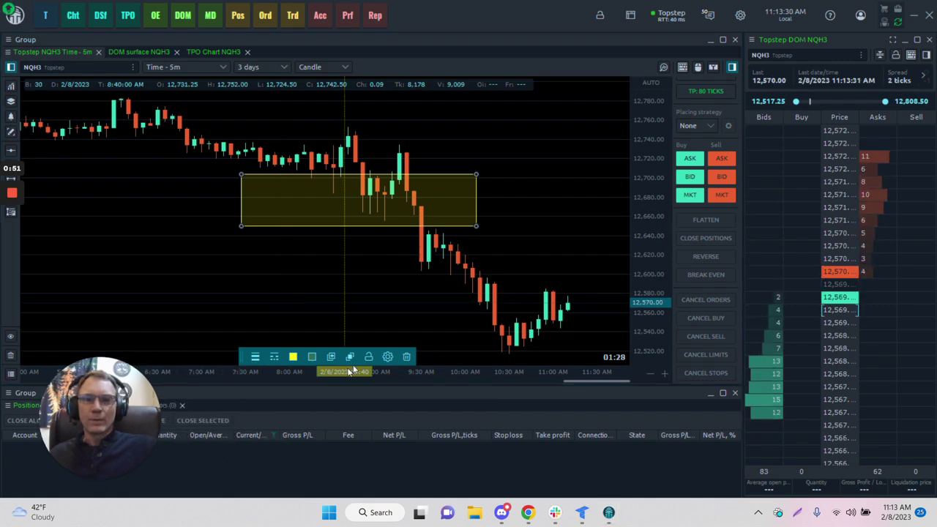
Try the rectangle's left ray and right ray options in its settings, and delete the rectangle from the chart.
{"action": "left_click", "coordinate": [388, 356]}
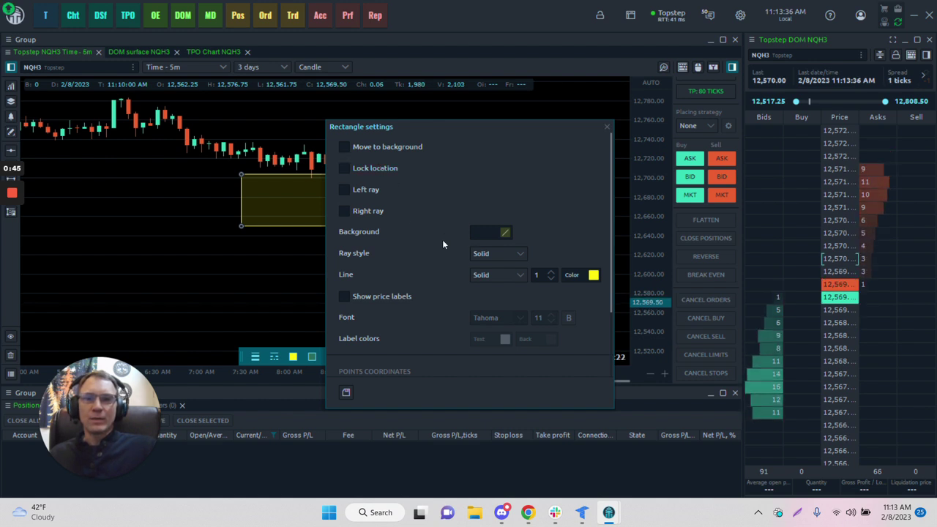
{"action": "left_click", "coordinate": [364, 191]}
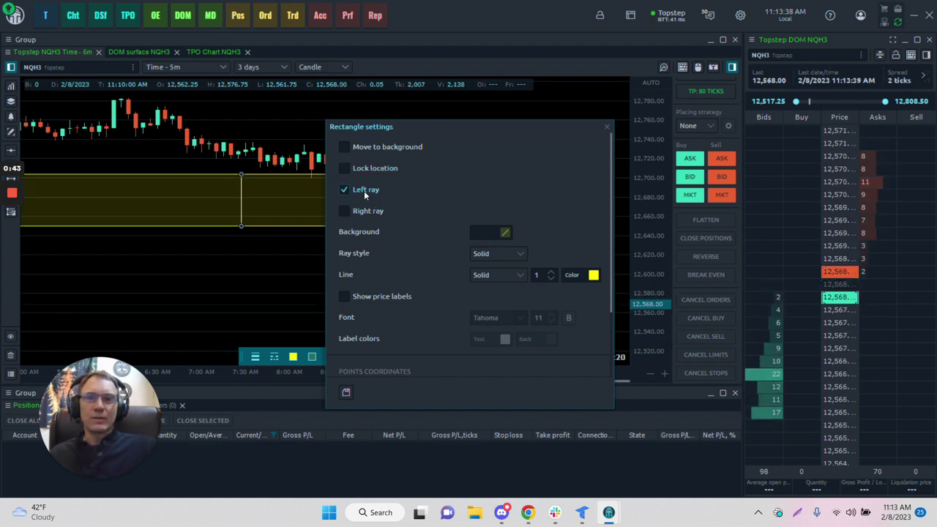
{"action": "left_click", "coordinate": [365, 190]}
{"action": "left_click", "coordinate": [372, 212]}
{"action": "left_click_drag", "start_coordinate": [402, 126], "coordinate": [312, 184]}
{"action": "left_click", "coordinate": [284, 268]}
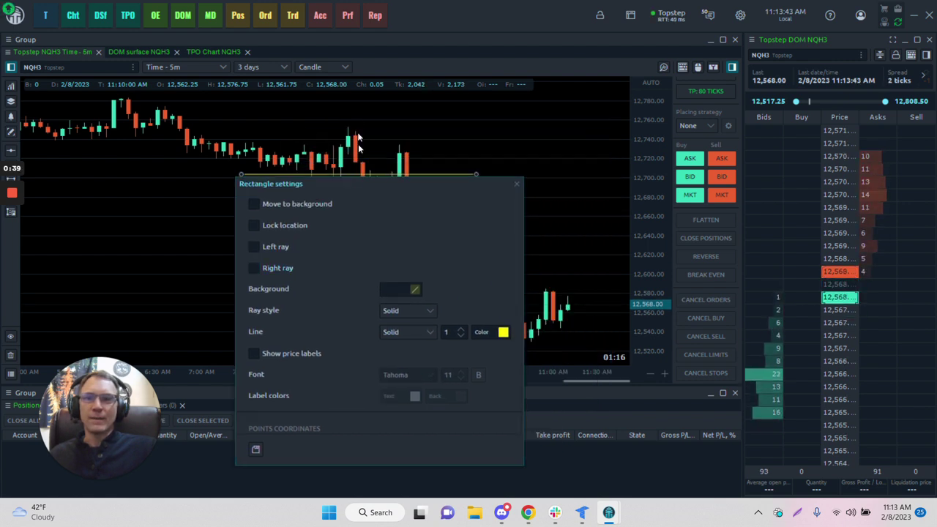
{"action": "scroll", "coordinate": [377, 303], "scroll_direction": "down", "scroll_amount": 2}
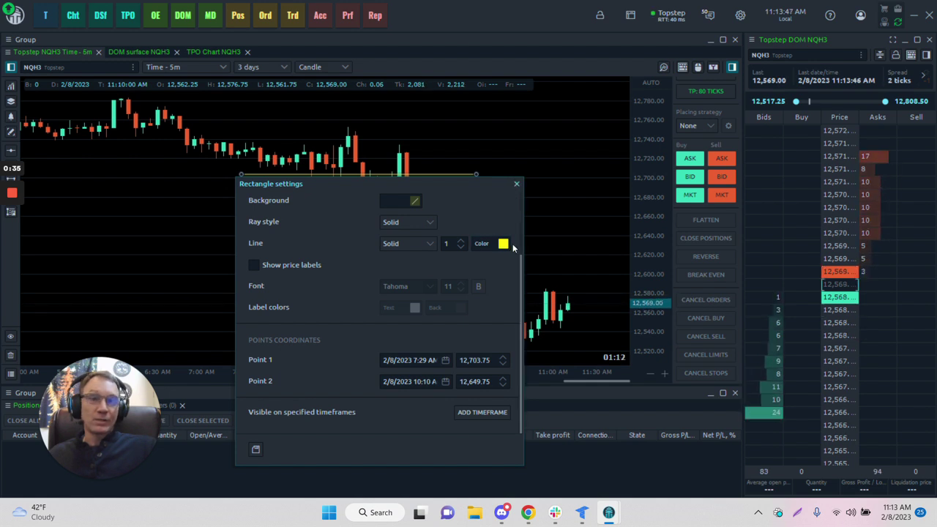
{"action": "left_click", "coordinate": [515, 183]}
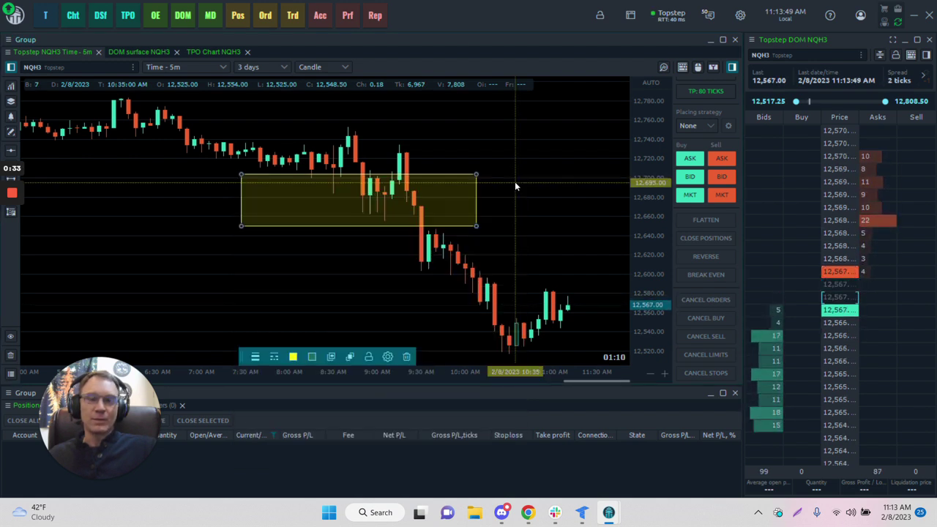
{"action": "key", "text": "Delete"}
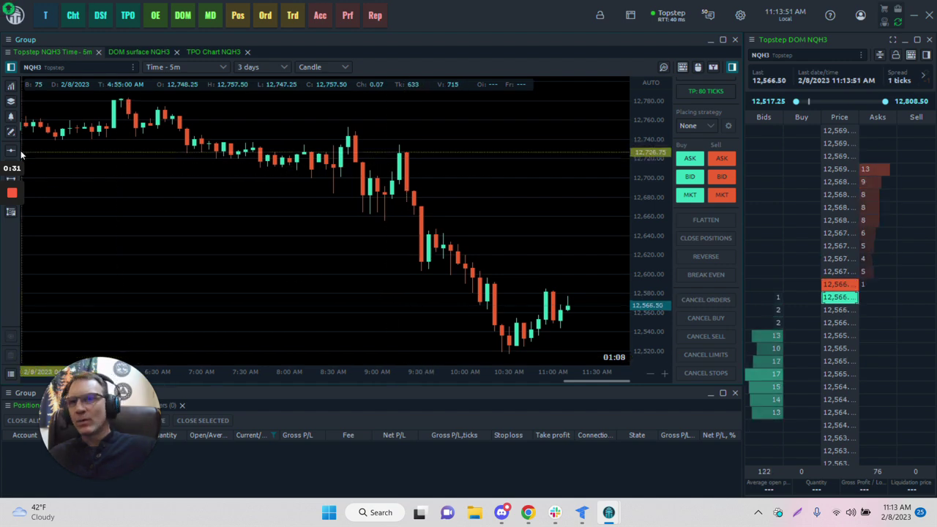
Draw a horizontal line at about 12,648.75 on the chart and delete it after viewing its settings.
{"action": "left_click", "coordinate": [11, 150]}
{"action": "left_click", "coordinate": [230, 227]}
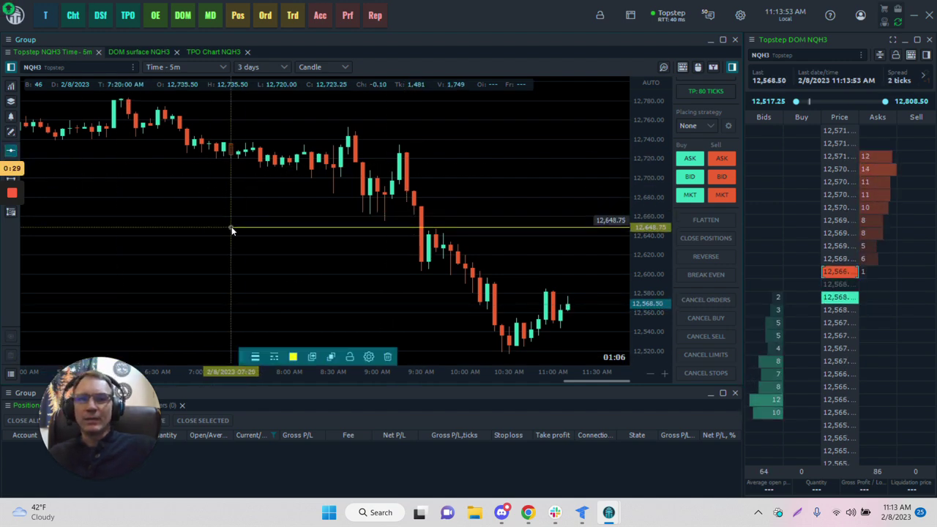
{"action": "left_click", "coordinate": [368, 356]}
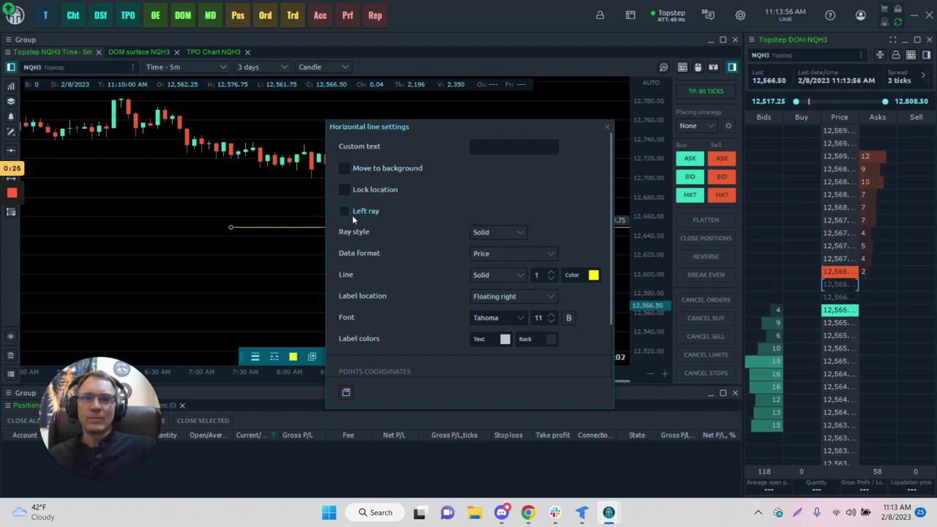
{"action": "left_click", "coordinate": [606, 127]}
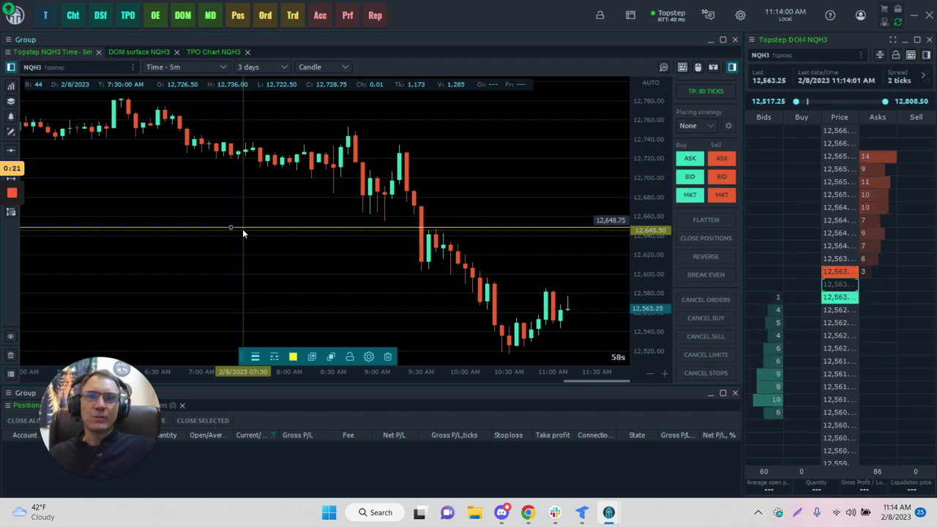
{"action": "left_click", "coordinate": [386, 356]}
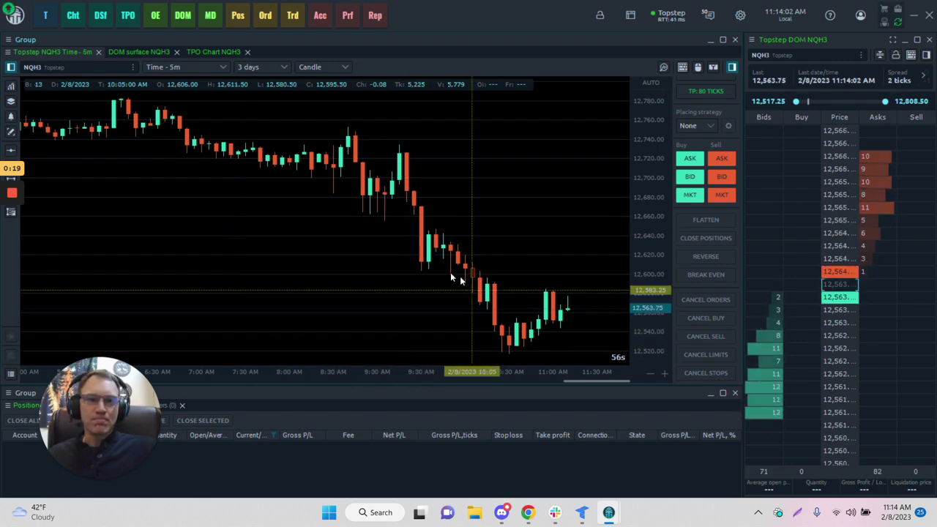
Review today's list of executed NQH3 trades.
{"action": "left_click", "coordinate": [93, 406]}
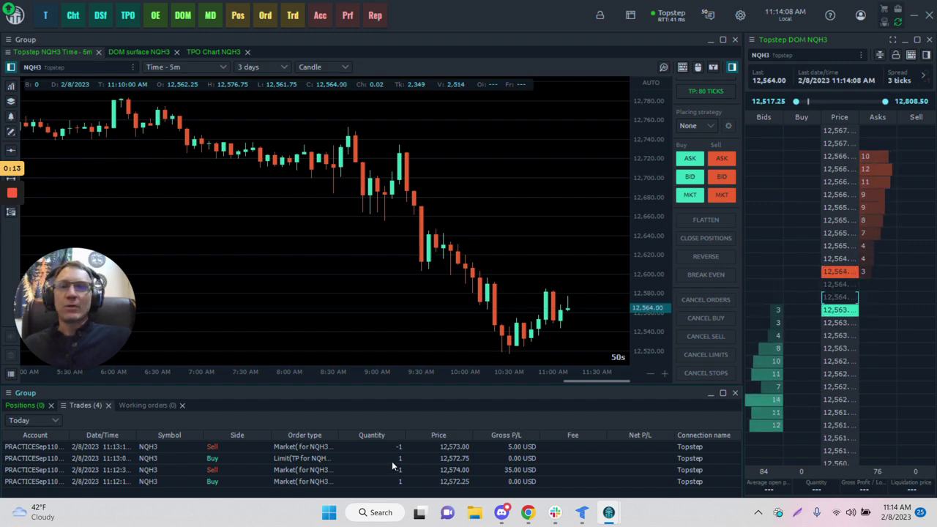
{"action": "left_click_drag", "start_coordinate": [45, 321], "coordinate": [44, 377]}
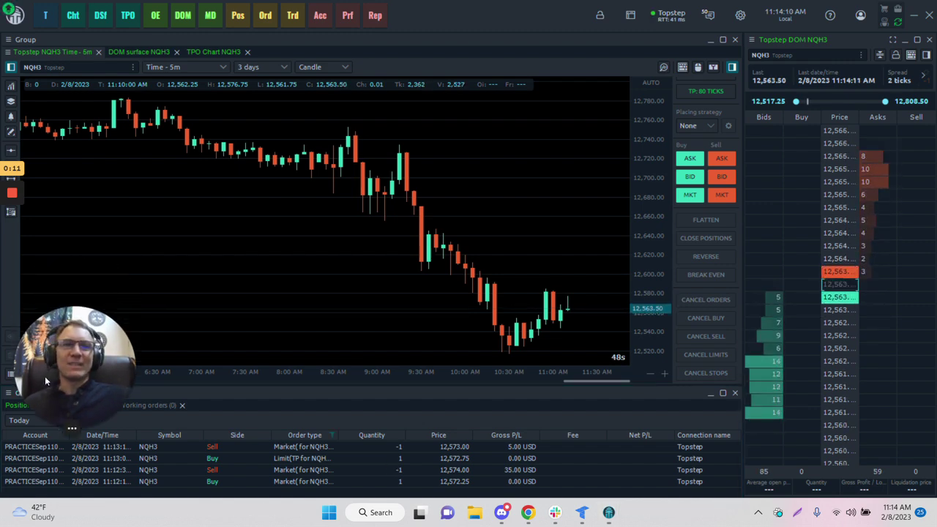